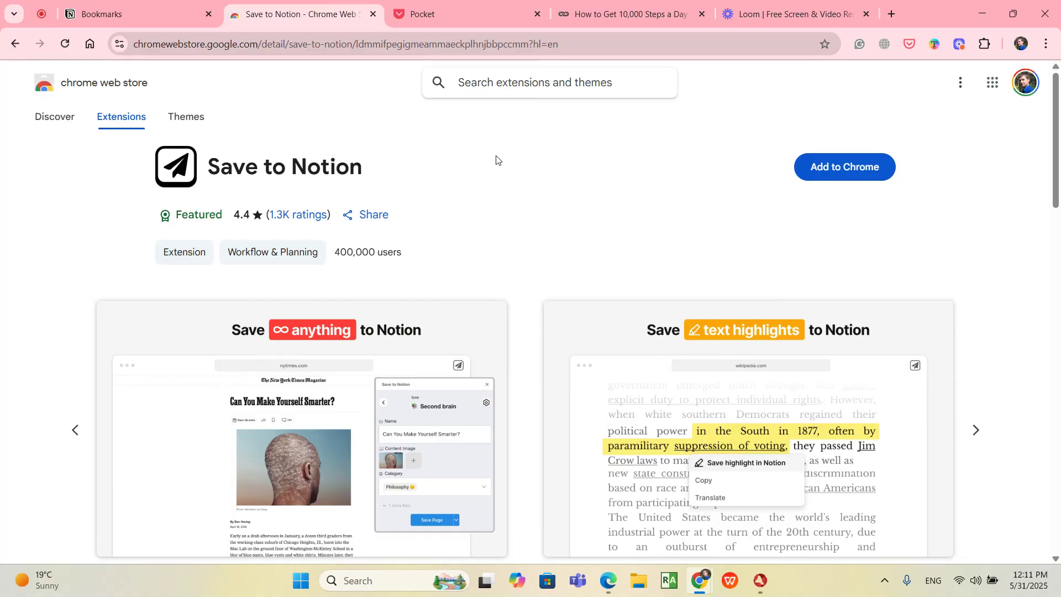
Step: Browse the Pocket home page and its saved and recommended articles
{"action": "left_click", "coordinate": [463, 14]}
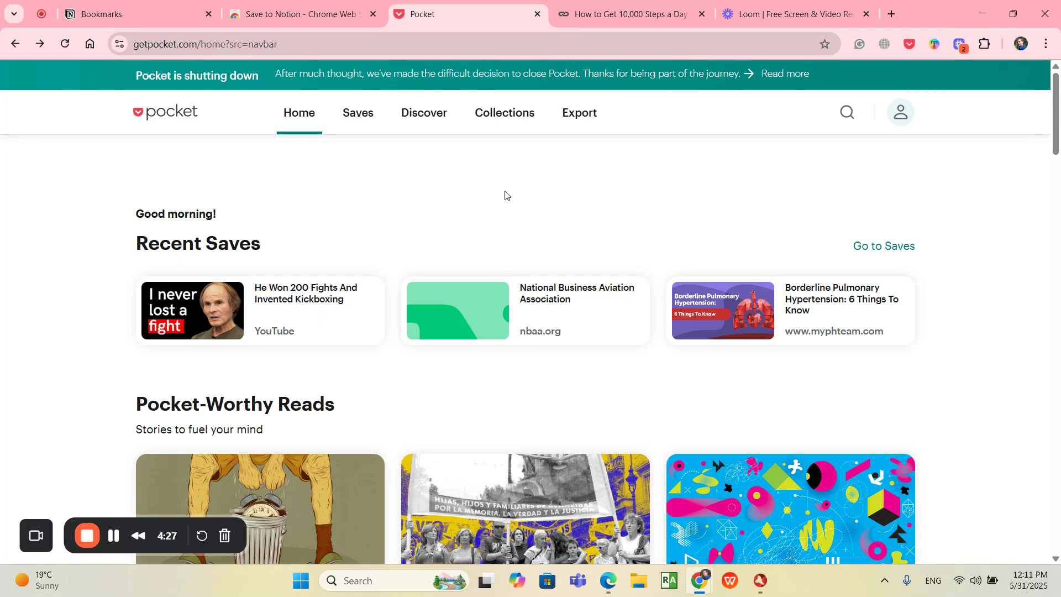
{"action": "scroll", "coordinate": [505, 196], "scroll_direction": "down", "scroll_amount": 4}
{"action": "scroll", "coordinate": [1001, 240], "scroll_direction": "down", "scroll_amount": 8}
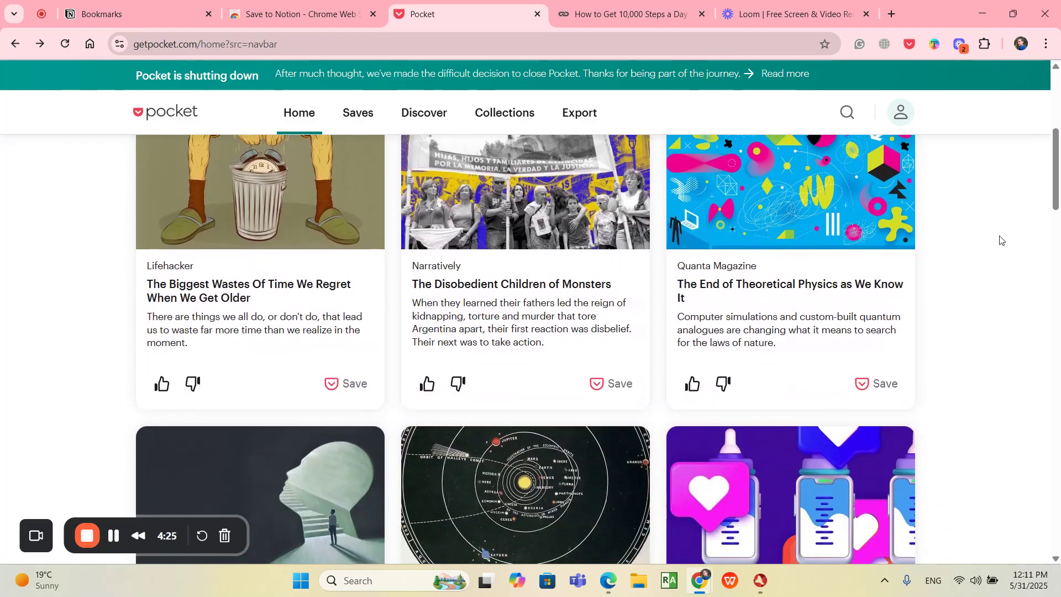
{"action": "scroll", "coordinate": [1001, 240], "scroll_direction": "down", "scroll_amount": 4}
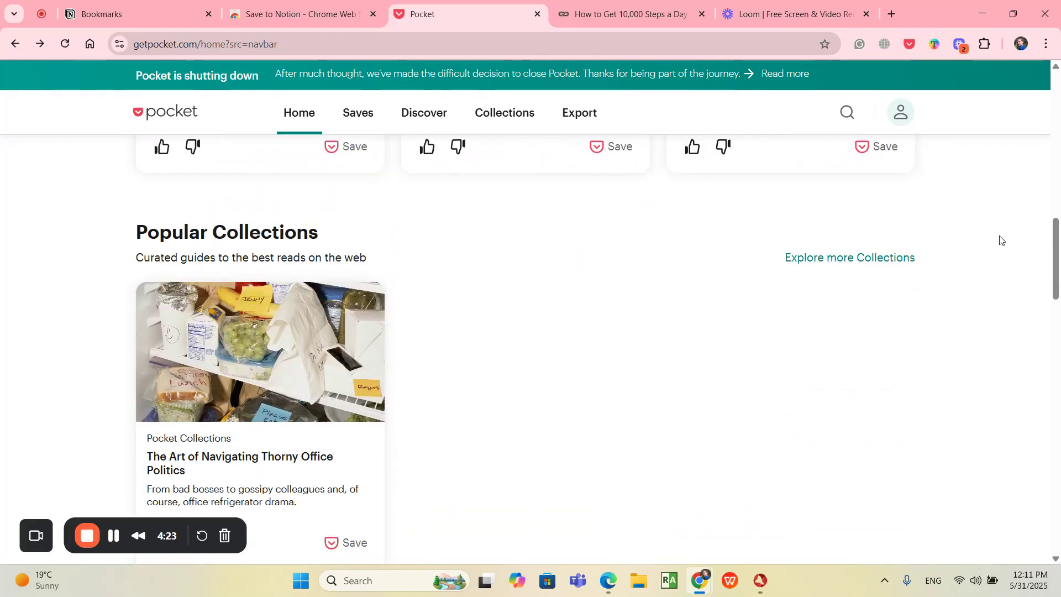
{"action": "scroll", "coordinate": [1001, 240], "scroll_direction": "up", "scroll_amount": 15}
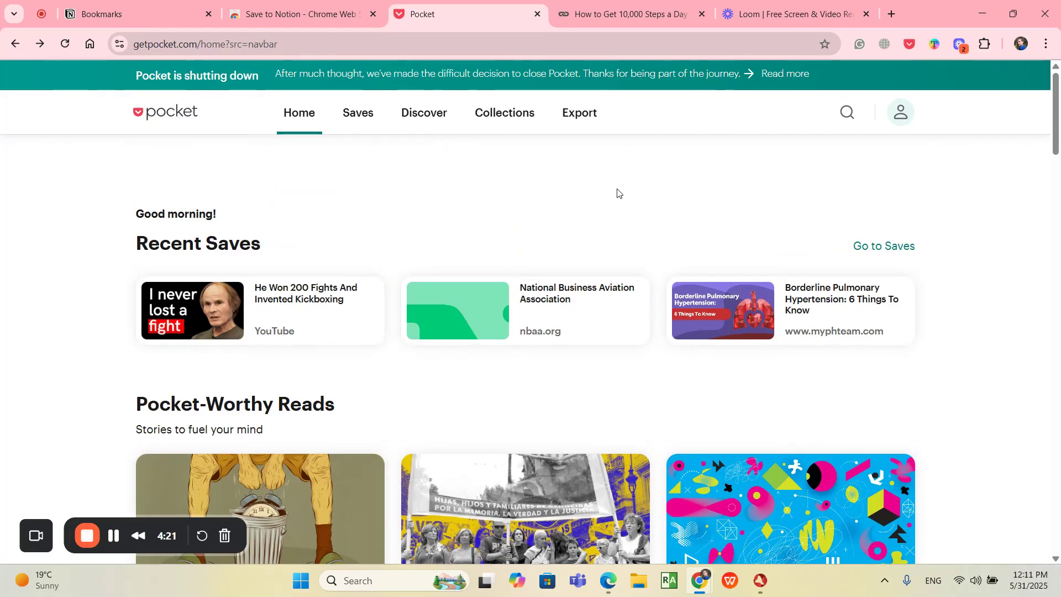
{"action": "left_click", "coordinate": [908, 44]}
Step: Install the Save to Notion extension from the Chrome Web Store
{"action": "left_click", "coordinate": [280, 13]}
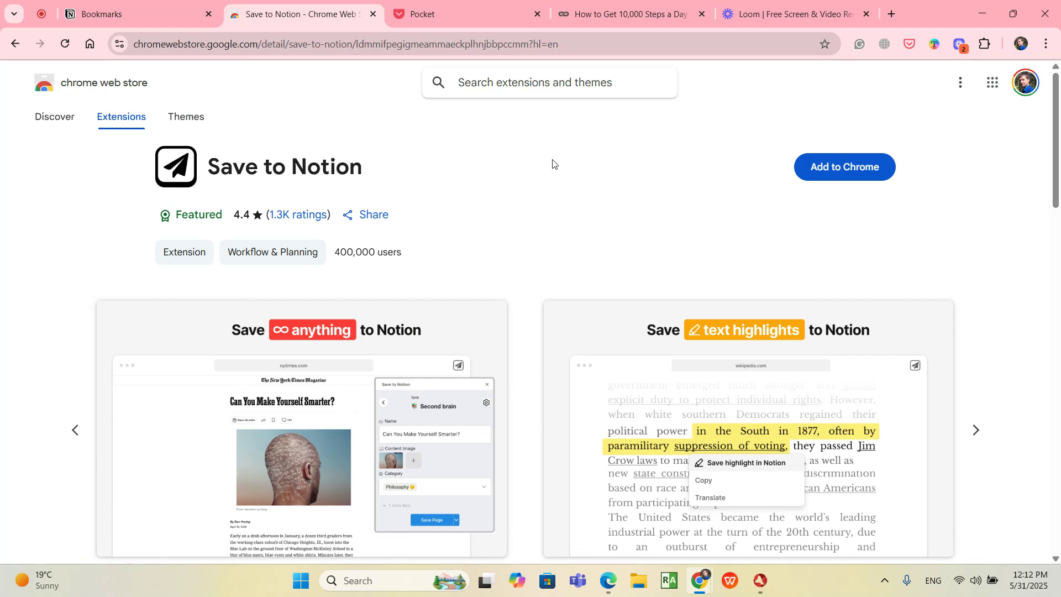
{"action": "left_click", "coordinate": [832, 172]}
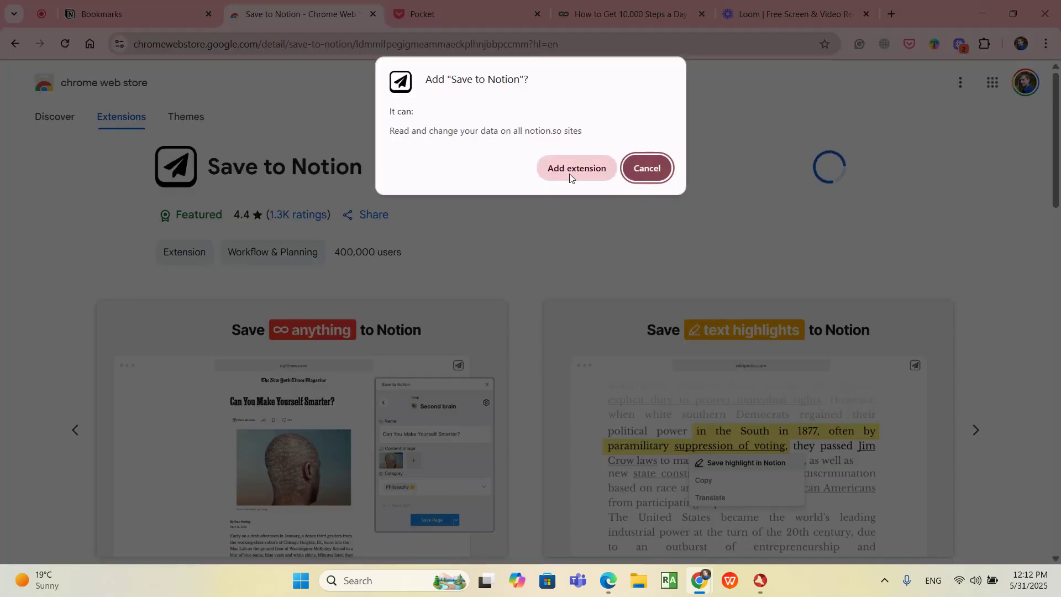
{"action": "left_click", "coordinate": [569, 174]}
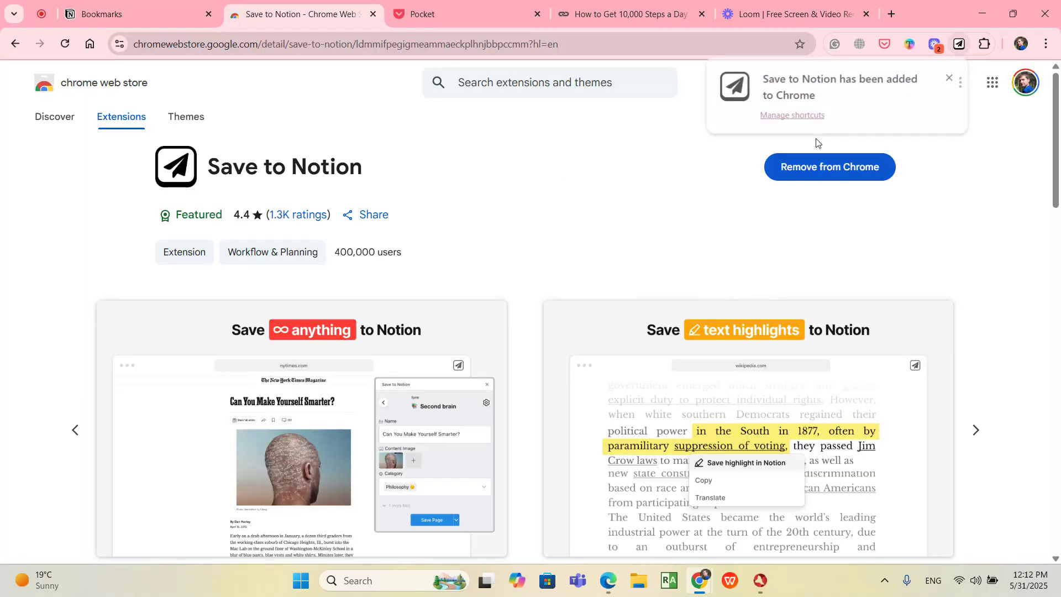
Step: Pin the Save to Notion extension to the browser toolbar
{"action": "left_click", "coordinate": [983, 50]}
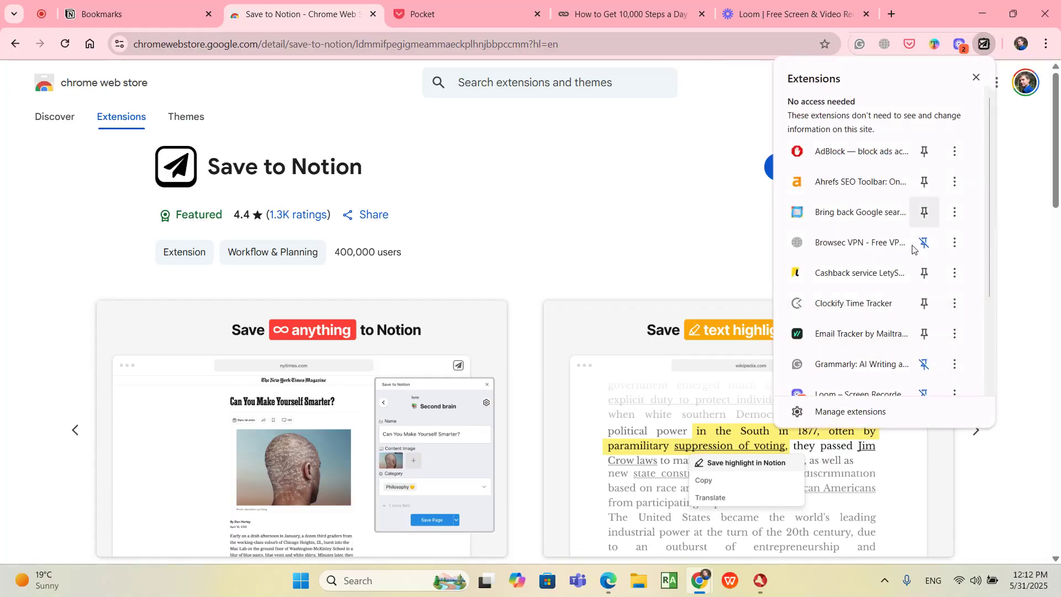
{"action": "scroll", "coordinate": [861, 260], "scroll_direction": "down", "scroll_amount": 2}
{"action": "left_click", "coordinate": [924, 289]}
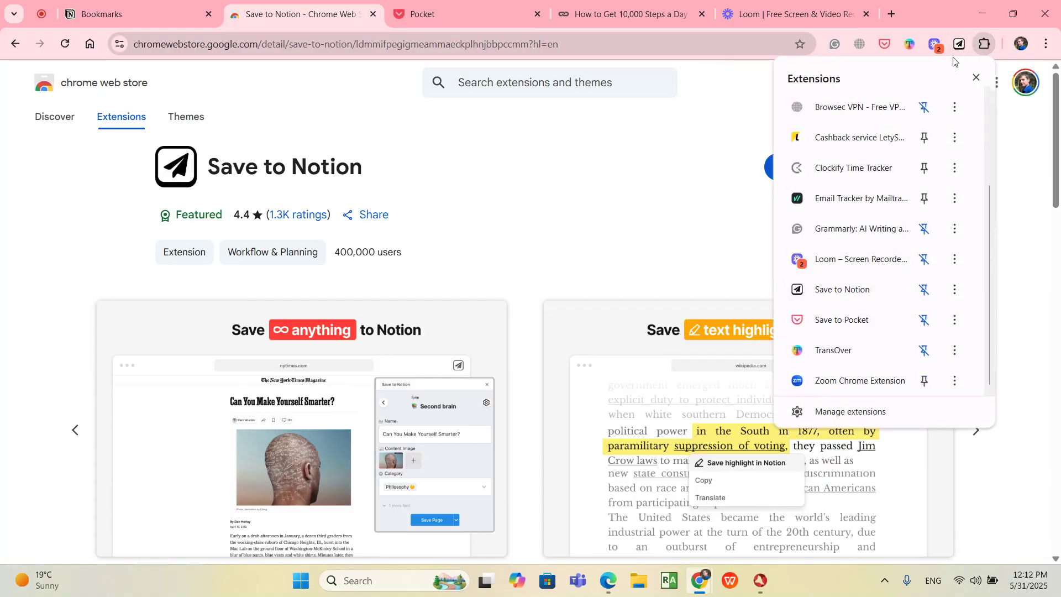
{"action": "left_click", "coordinate": [698, 165]}
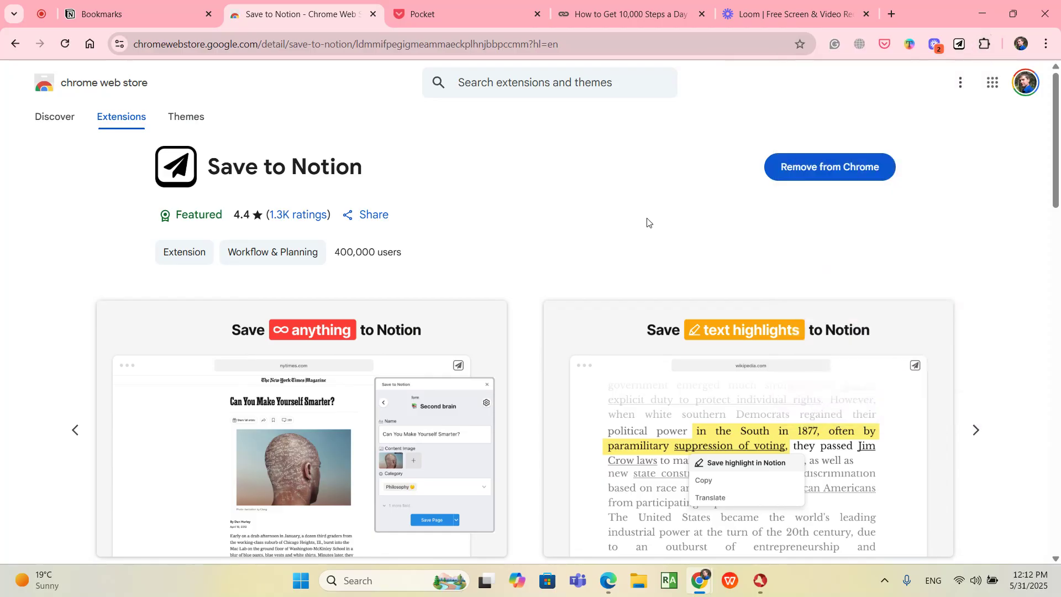
Step: On the article page, create a new Save to Notion form linked to the existing Bookmarks database
{"action": "left_click", "coordinate": [147, 15]}
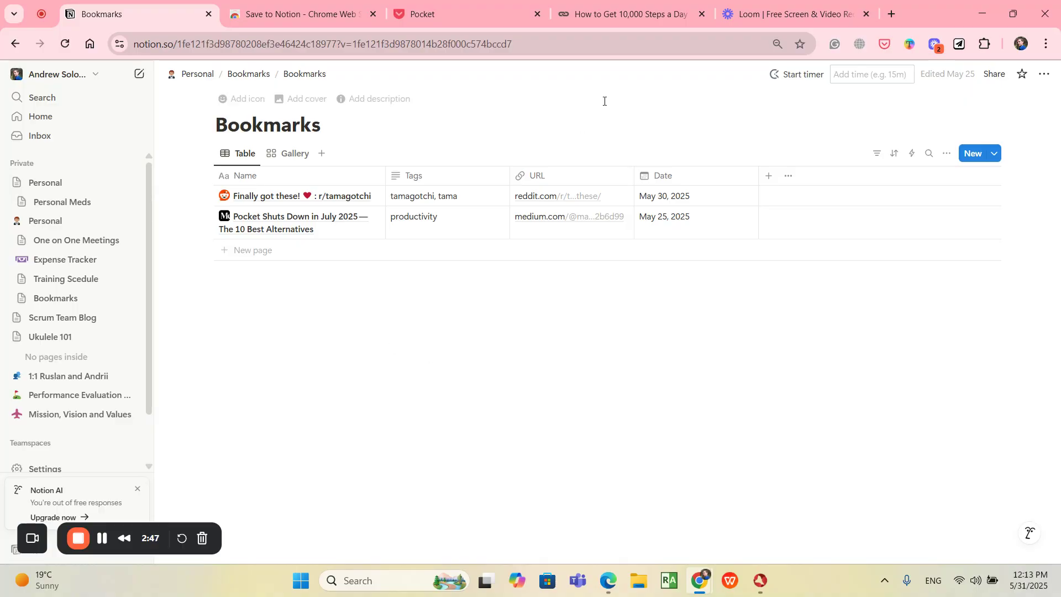
{"action": "left_click", "coordinate": [616, 16]}
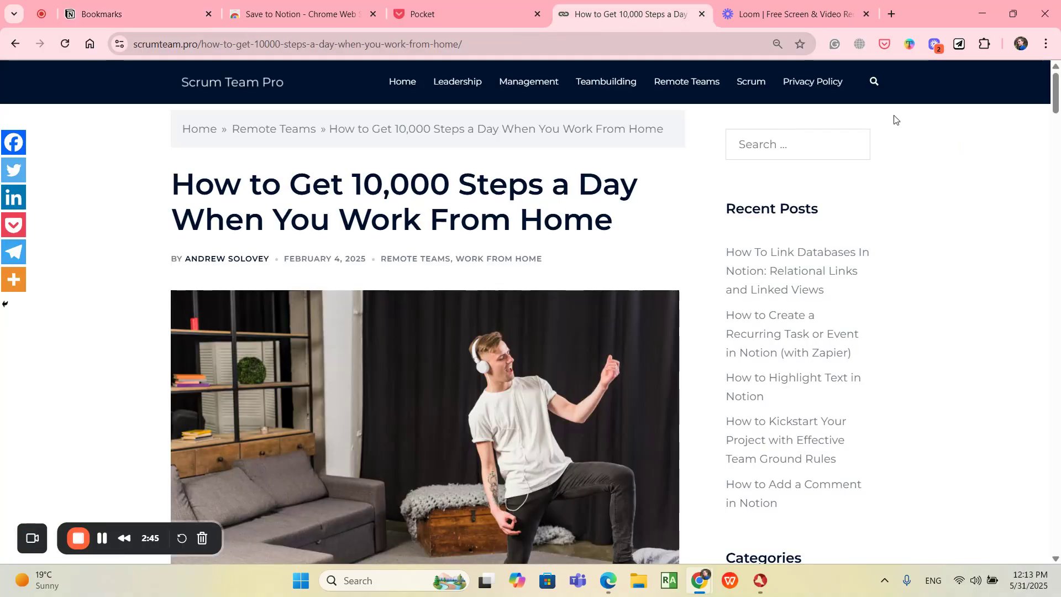
{"action": "left_click", "coordinate": [960, 44]}
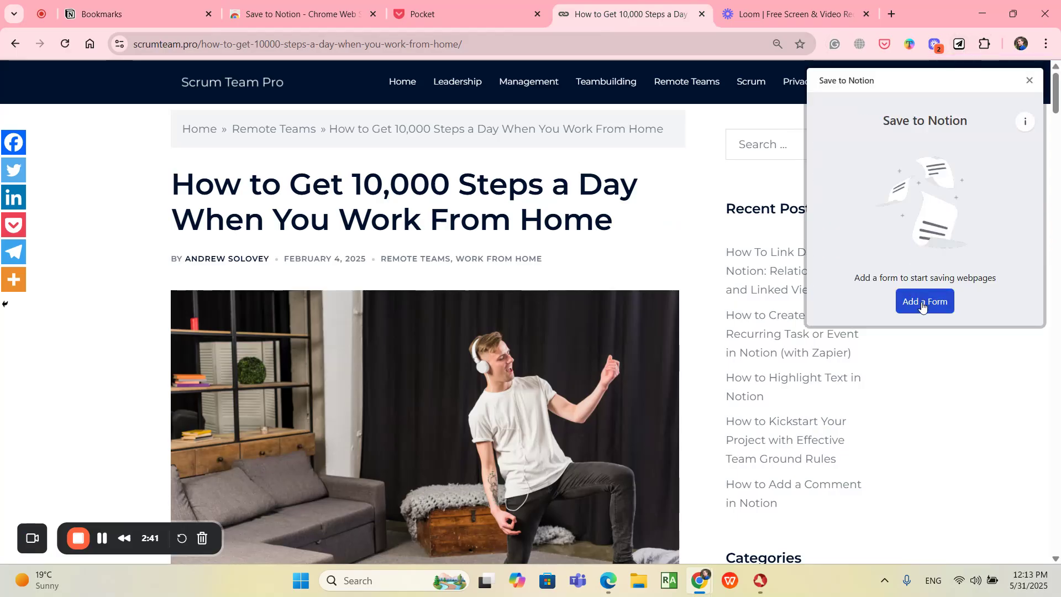
{"action": "left_click", "coordinate": [923, 301]}
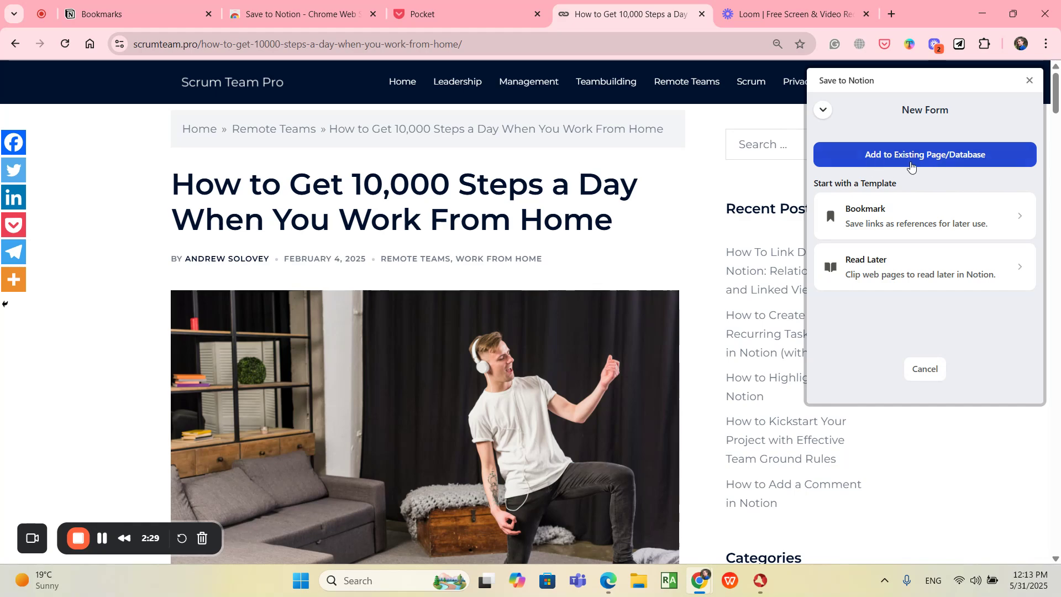
{"action": "left_click", "coordinate": [939, 161]}
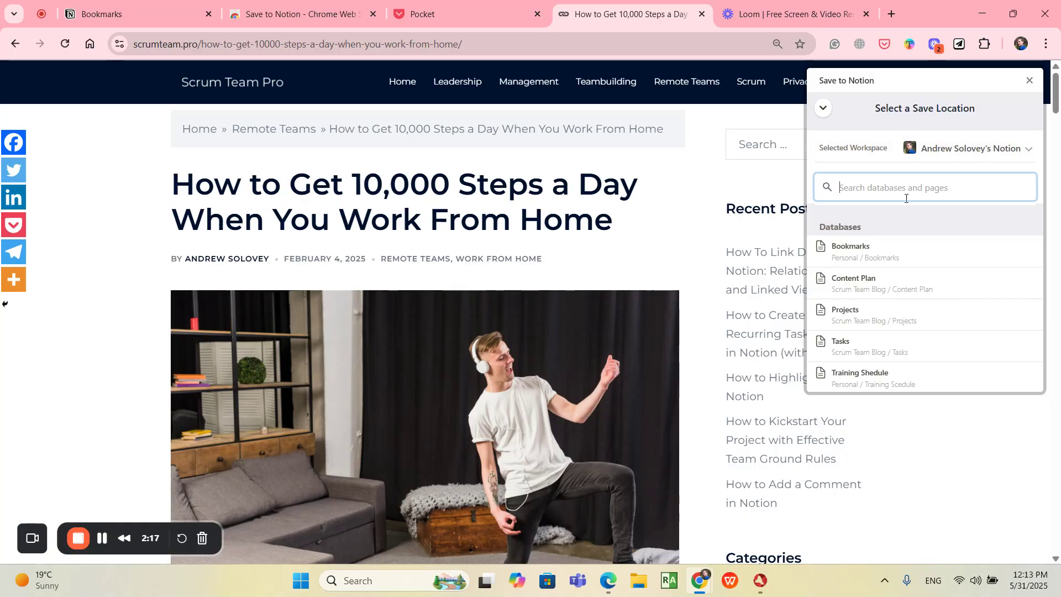
{"action": "left_click", "coordinate": [881, 253]}
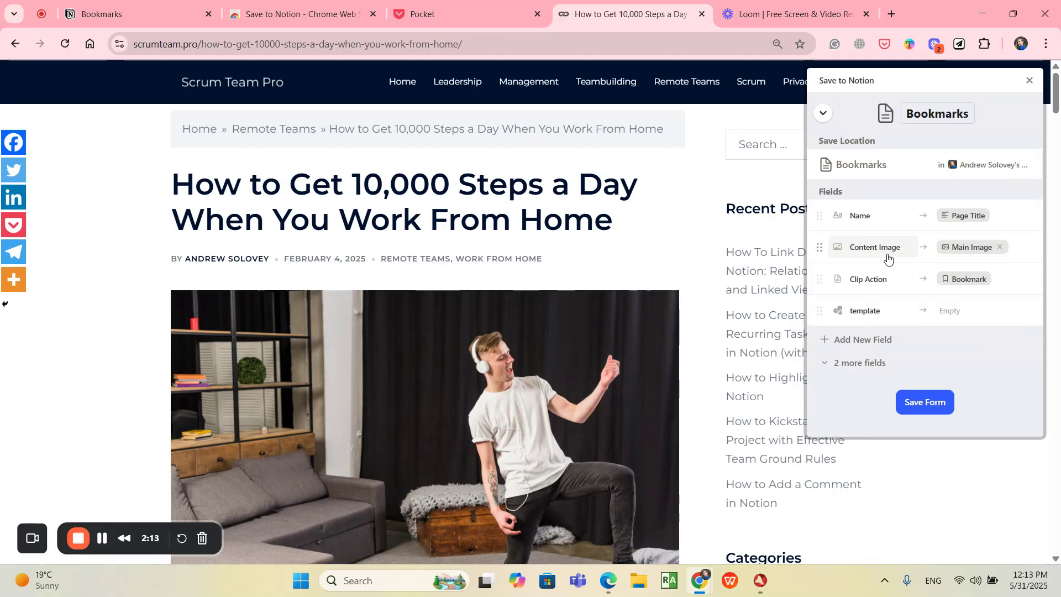
Step: Add a blank field row to the form and remove the template field
{"action": "left_click", "coordinate": [857, 341]}
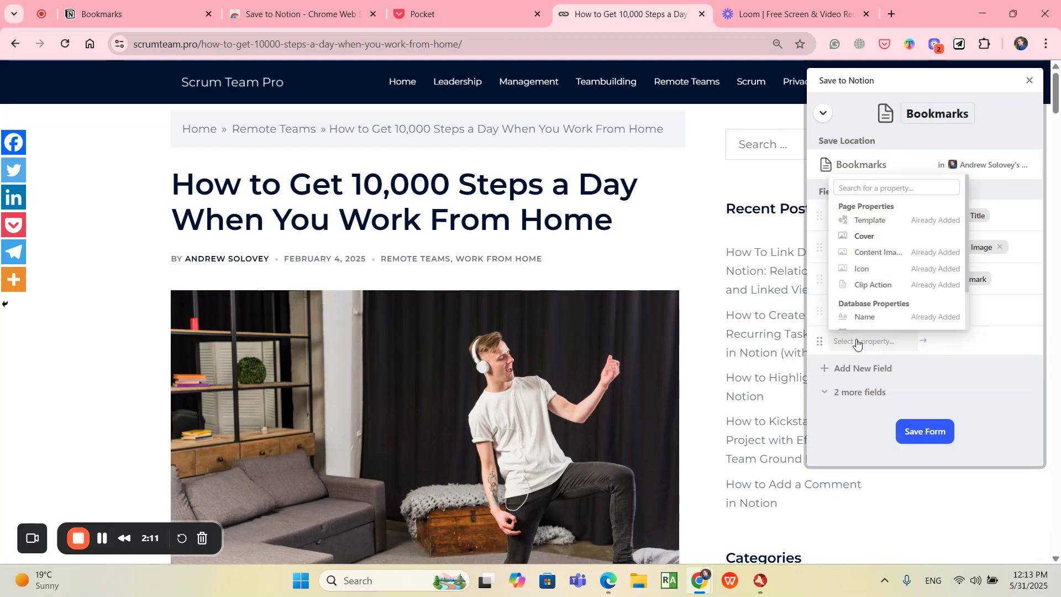
{"action": "left_click", "coordinate": [1002, 370]}
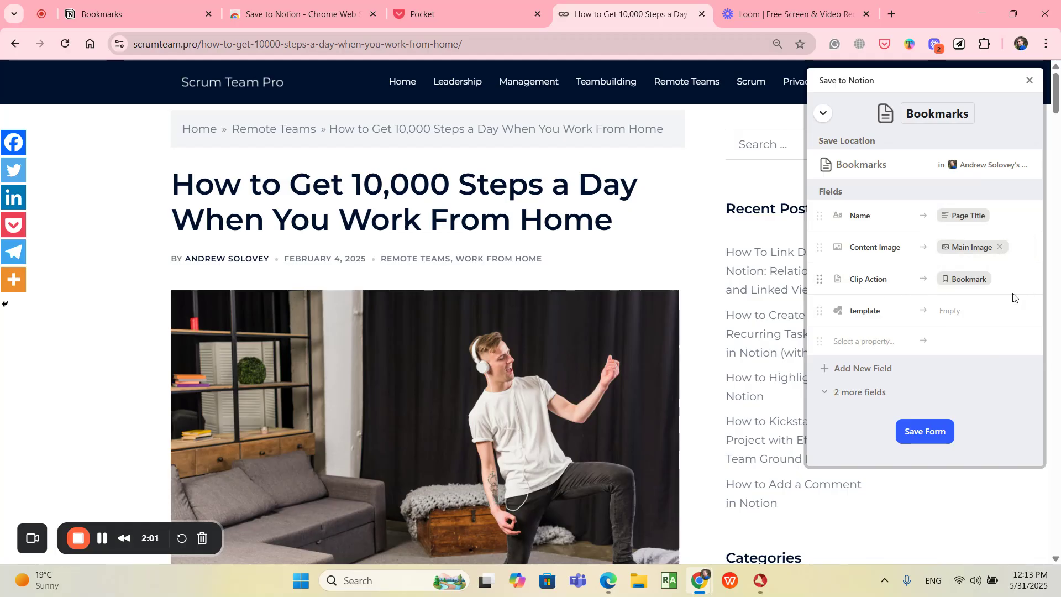
{"action": "scroll", "coordinate": [917, 293], "scroll_direction": "down", "scroll_amount": 1}
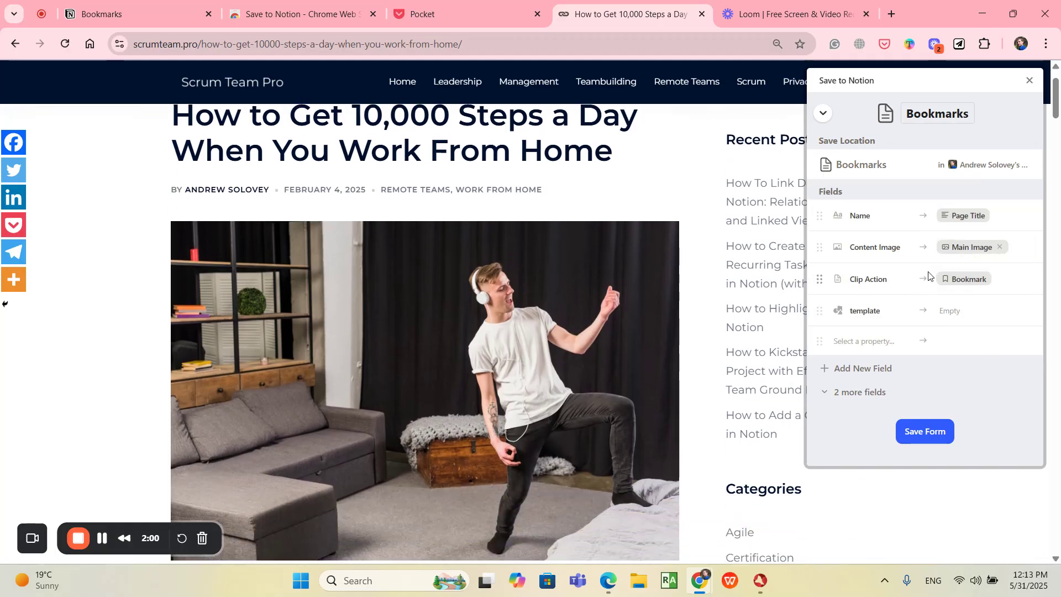
{"action": "left_click", "coordinate": [817, 312]}
{"action": "left_click", "coordinate": [859, 374]}
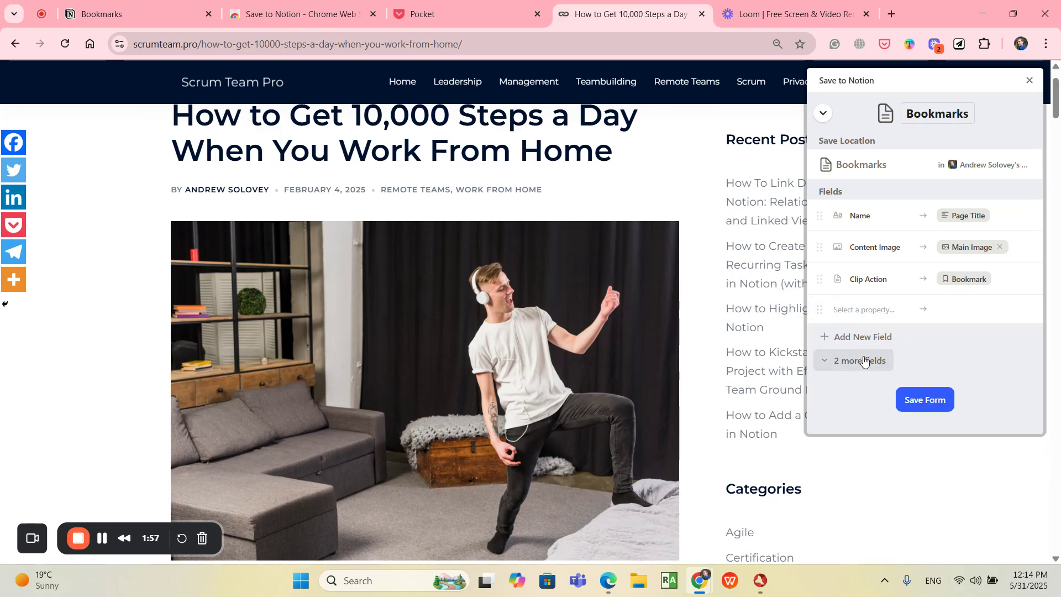
Step: Add a Date field set to Now and move it above the blank property row
{"action": "left_click", "coordinate": [856, 338]}
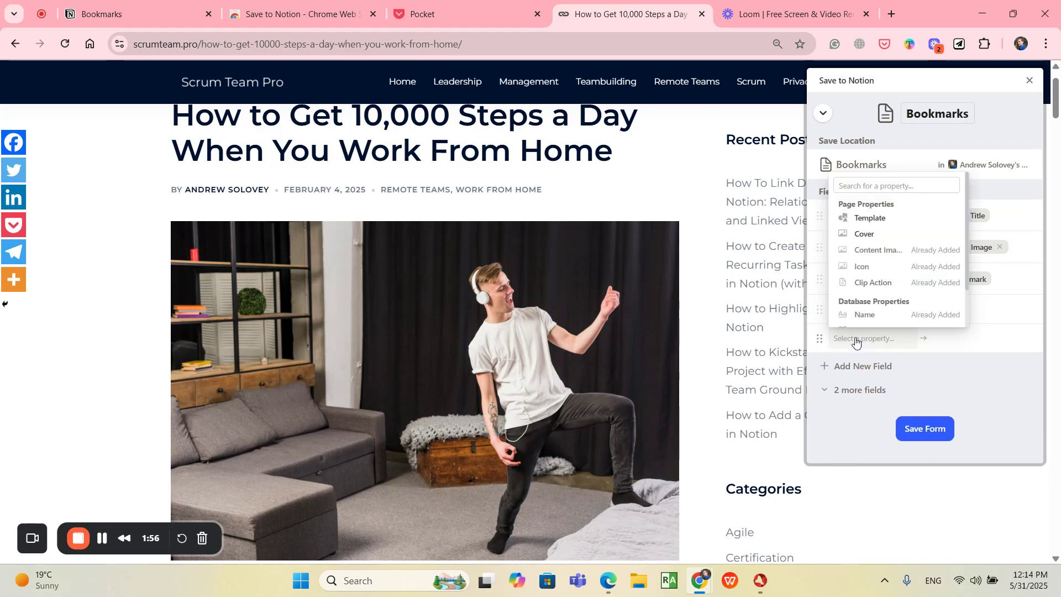
{"action": "scroll", "coordinate": [883, 298], "scroll_direction": "down", "scroll_amount": 2}
{"action": "left_click", "coordinate": [877, 284]}
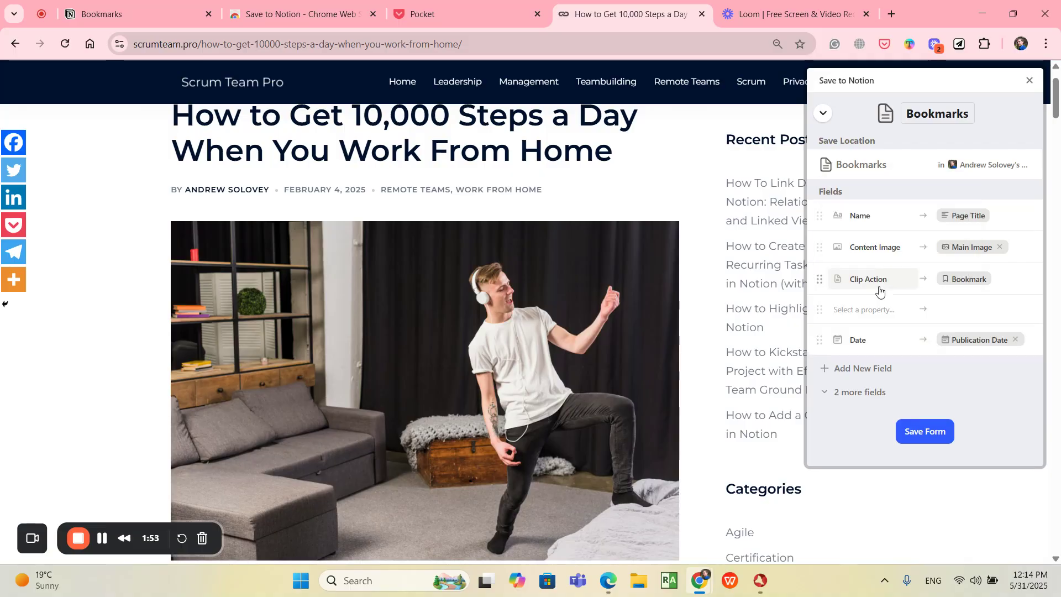
{"action": "left_click", "coordinate": [1015, 339]}
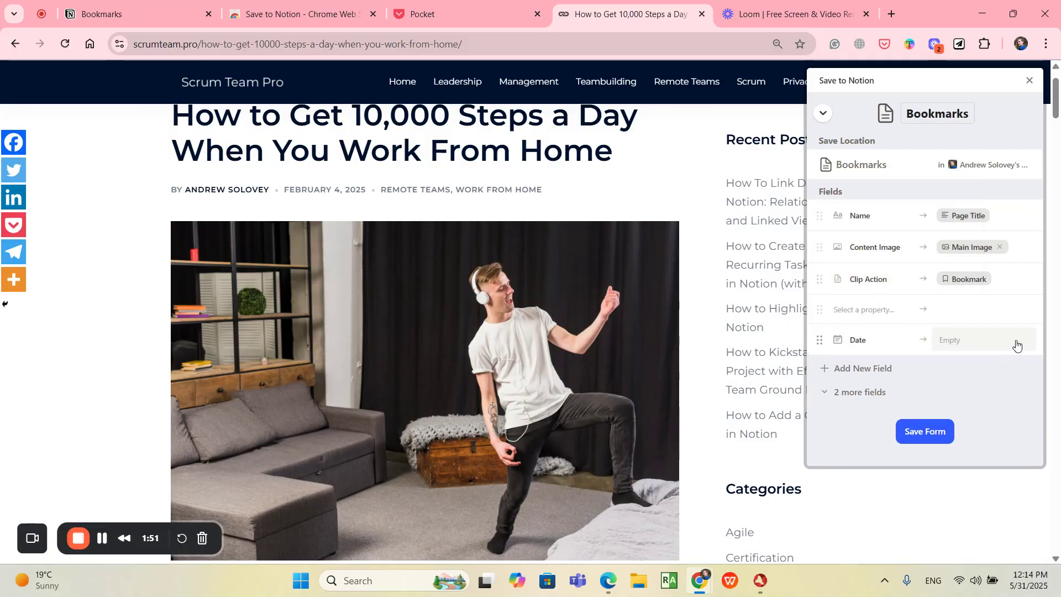
{"action": "left_click", "coordinate": [978, 343]}
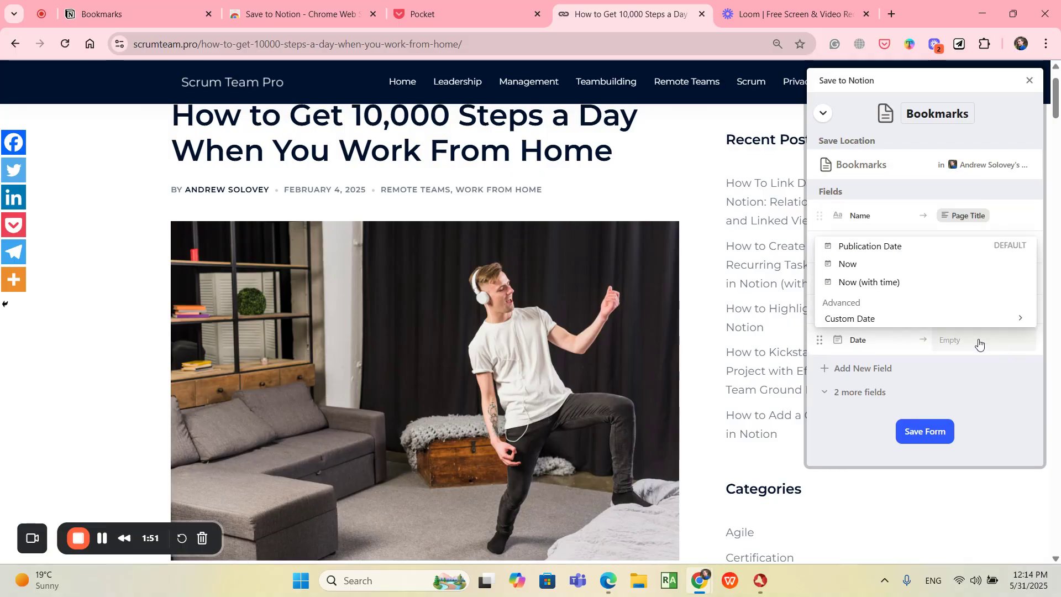
{"action": "left_click", "coordinate": [847, 264]}
{"action": "left_click_drag", "start_coordinate": [816, 341], "coordinate": [818, 310]}
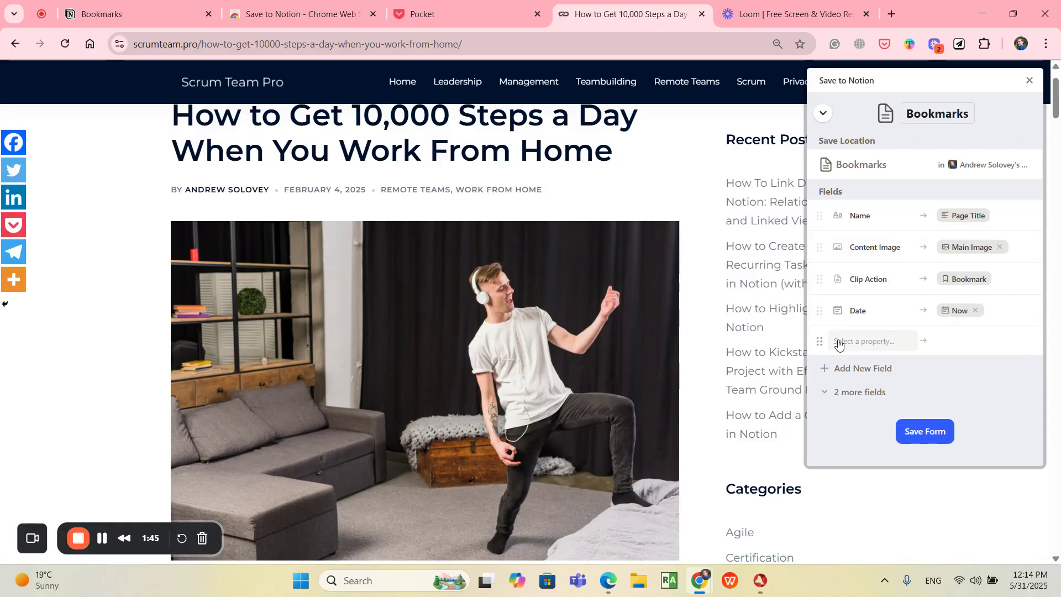
Step: Add a Tags field to the form and move it up the field list
{"action": "left_click", "coordinate": [844, 374]}
{"action": "scroll", "coordinate": [876, 314], "scroll_direction": "down", "scroll_amount": 1}
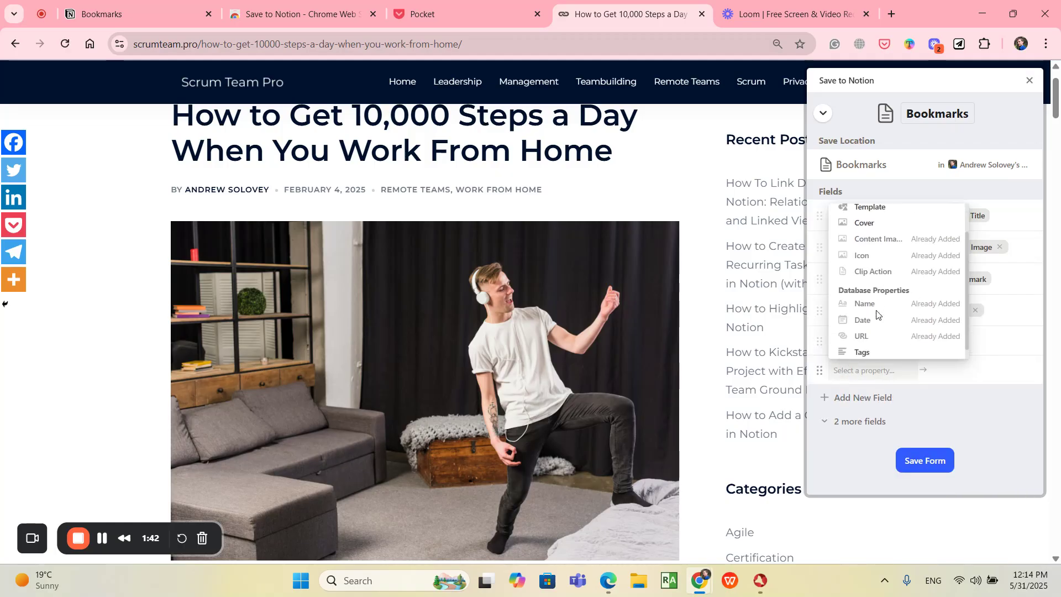
{"action": "left_click", "coordinate": [870, 352]}
{"action": "left_click", "coordinate": [820, 339]}
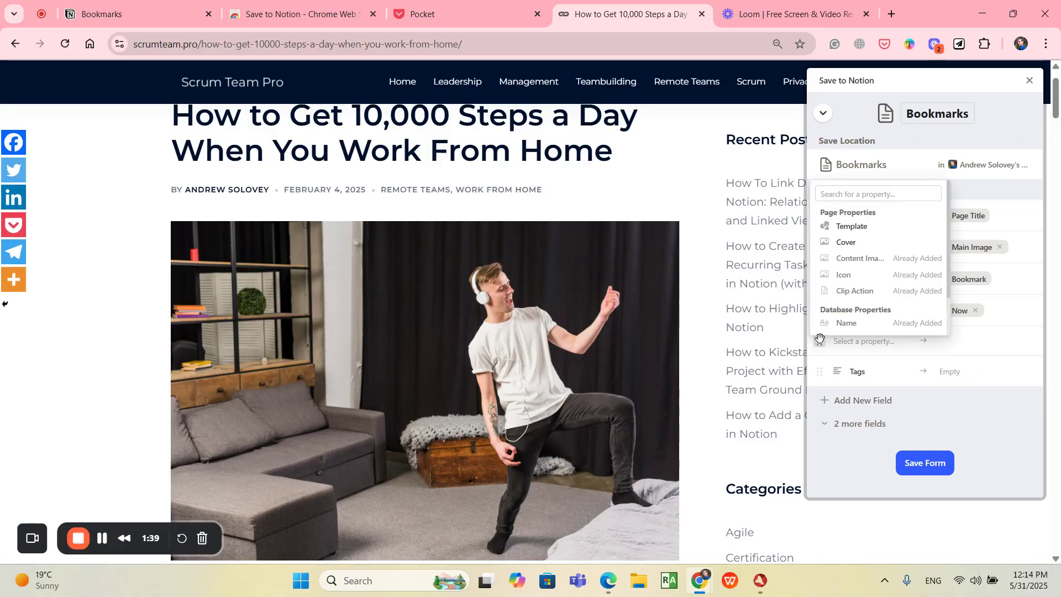
{"action": "scroll", "coordinate": [872, 281], "scroll_direction": "down", "scroll_amount": 2}
{"action": "left_click", "coordinate": [948, 402]}
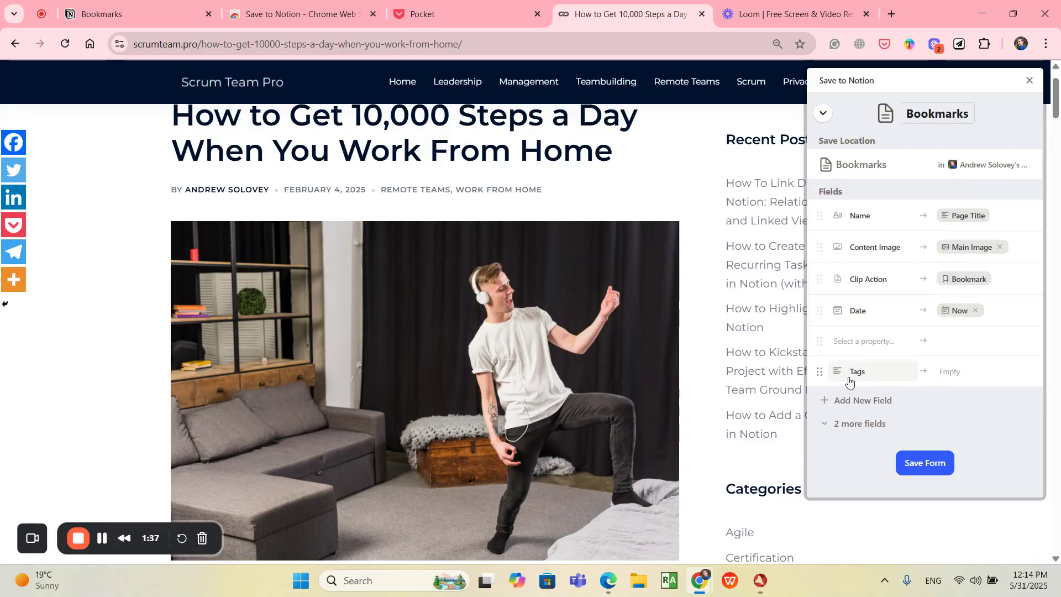
{"action": "left_click_drag", "start_coordinate": [819, 374], "coordinate": [822, 338]}
Step: Save the form and open the Bookmarks form for the current article
{"action": "left_click", "coordinate": [924, 463]}
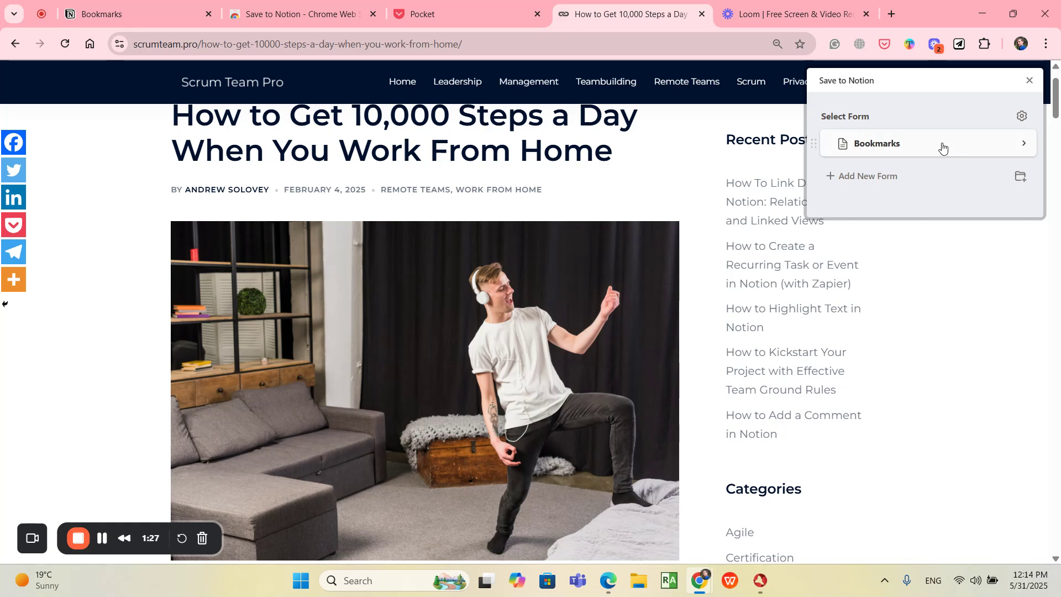
{"action": "left_click", "coordinate": [893, 150]}
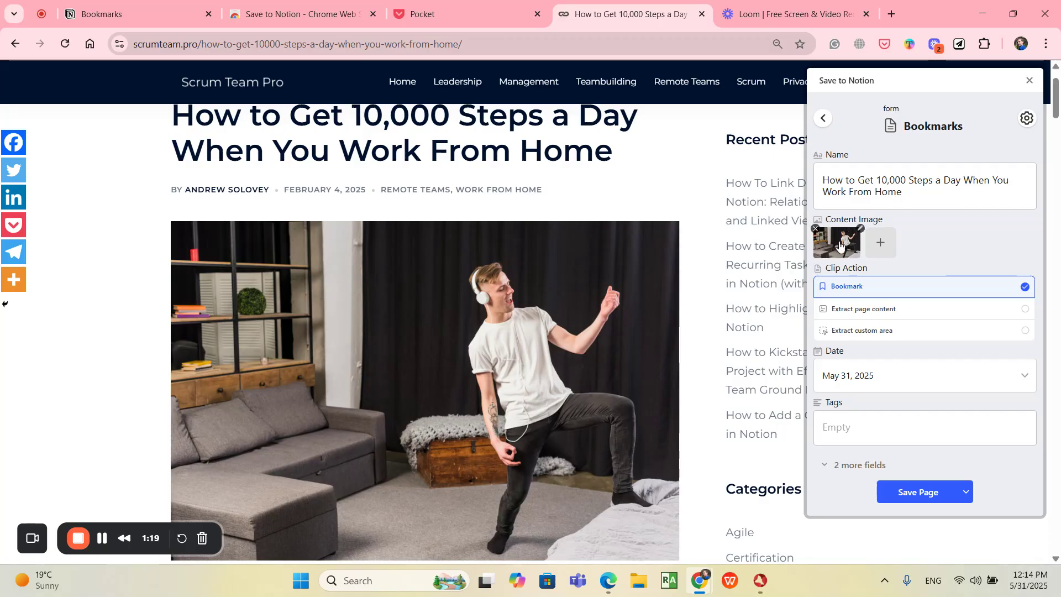
Step: Add the walking pad photo from the article and a visible-area capture as extra content images
{"action": "left_click", "coordinate": [882, 242]}
{"action": "scroll", "coordinate": [495, 257], "scroll_direction": "down", "scroll_amount": 15}
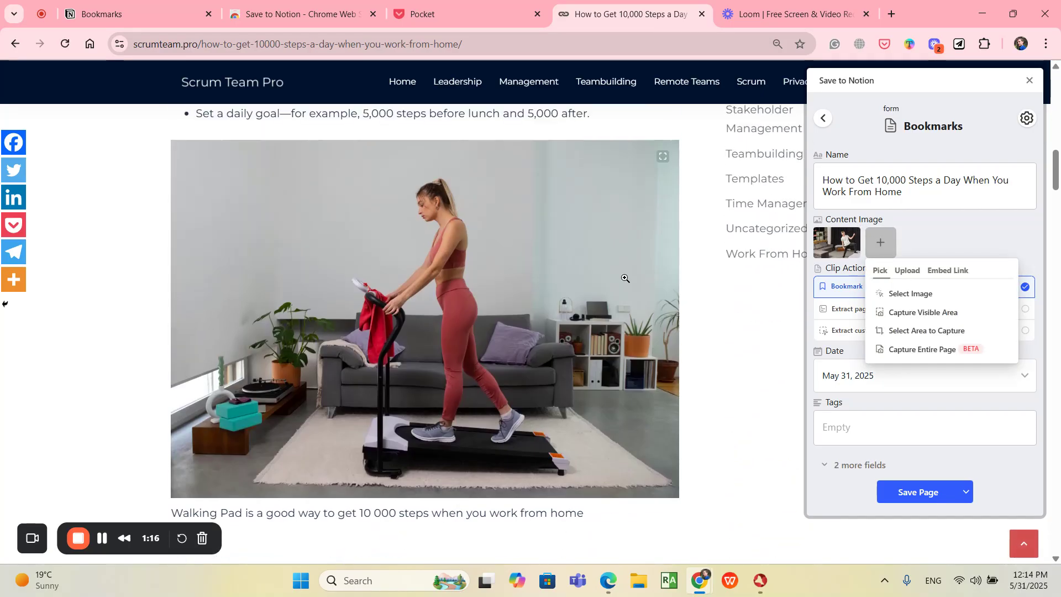
{"action": "left_click", "coordinate": [910, 293]}
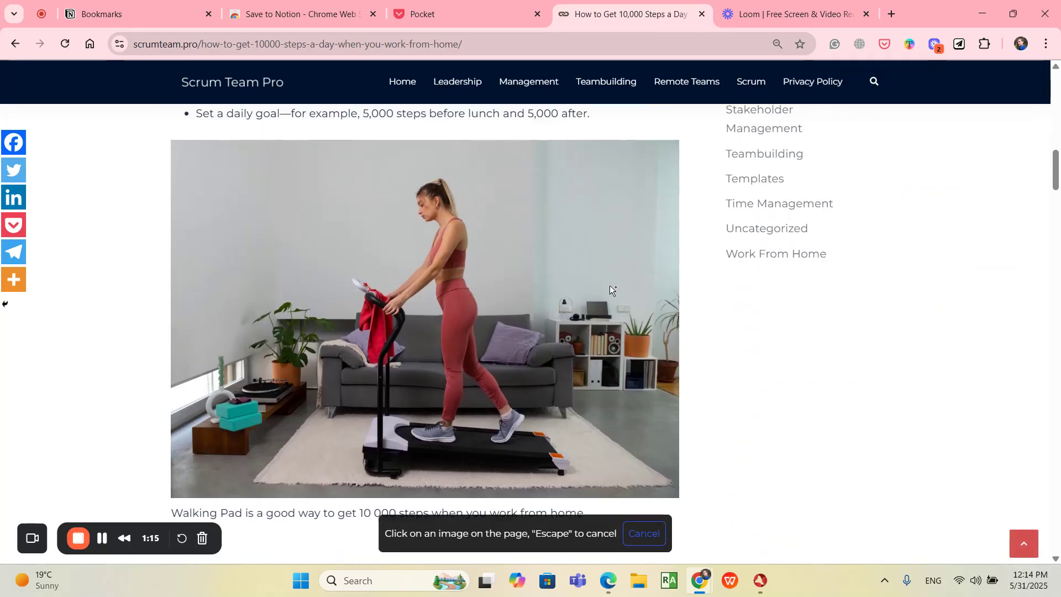
{"action": "left_click", "coordinate": [609, 285]}
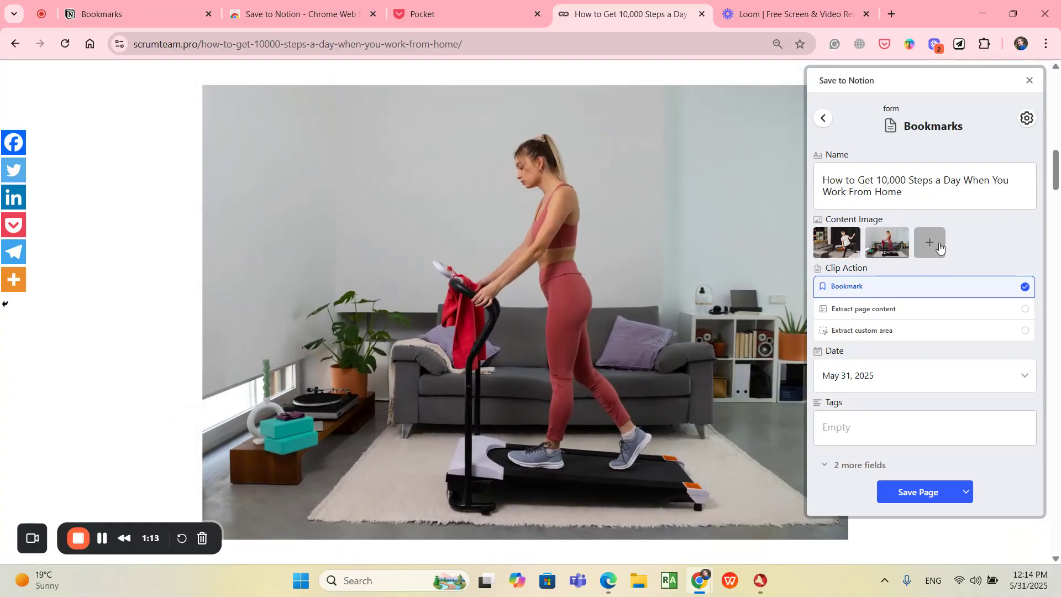
{"action": "left_click", "coordinate": [939, 249]}
{"action": "left_click", "coordinate": [947, 311]}
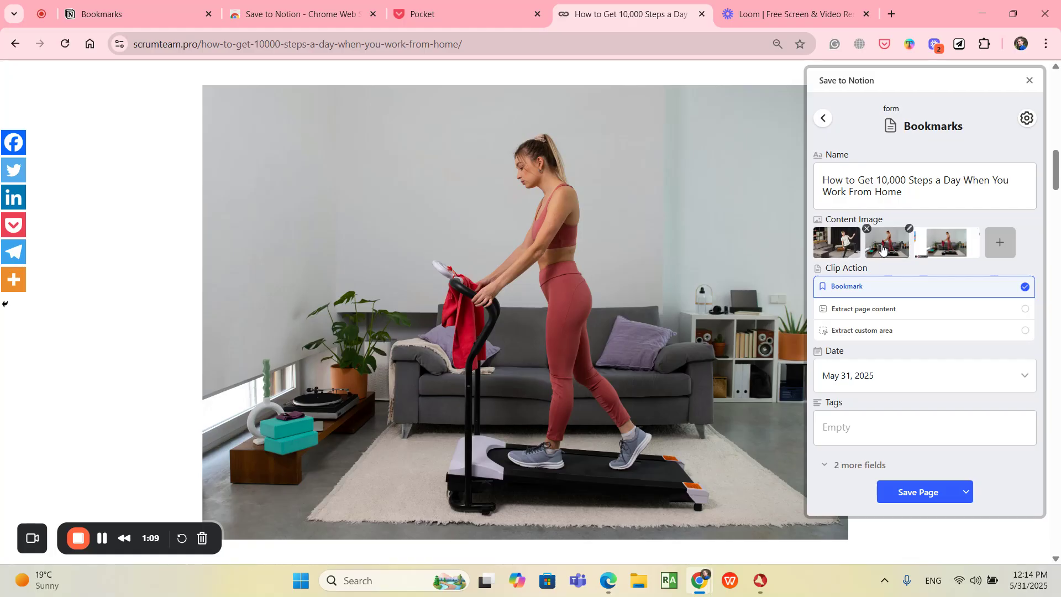
Step: Set the clip action to Extract page content and enter the tags pm, project management
{"action": "left_click", "coordinate": [897, 310]}
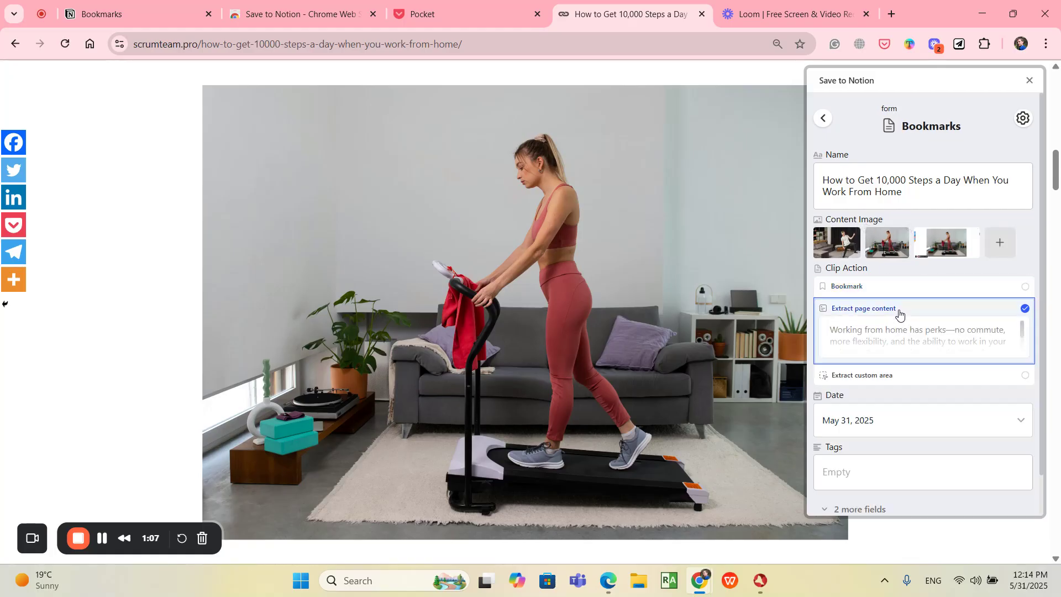
{"action": "scroll", "coordinate": [920, 334], "scroll_direction": "down", "scroll_amount": 1}
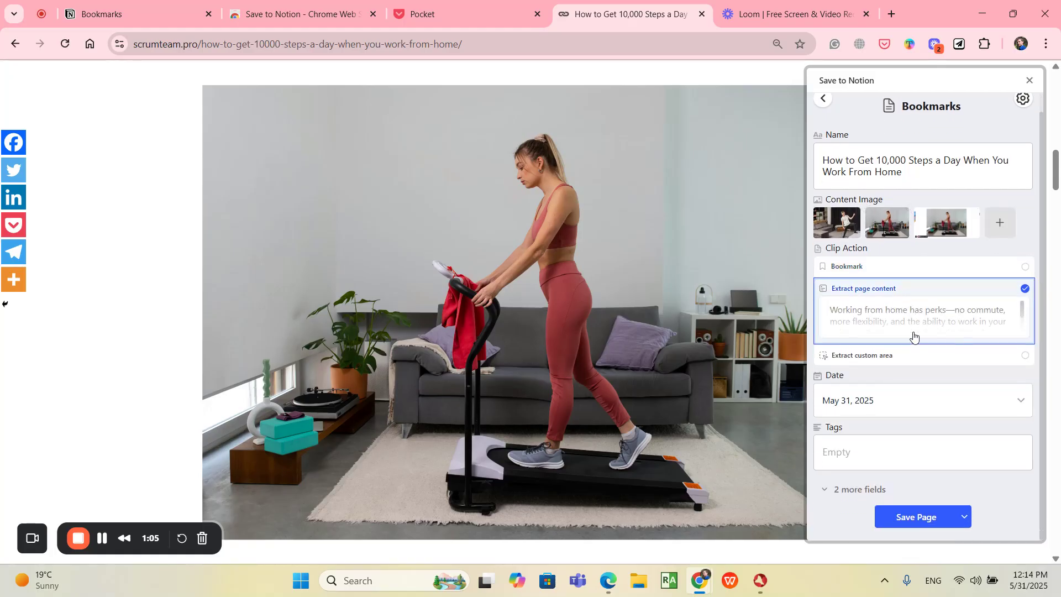
{"action": "left_click", "coordinate": [866, 449]}
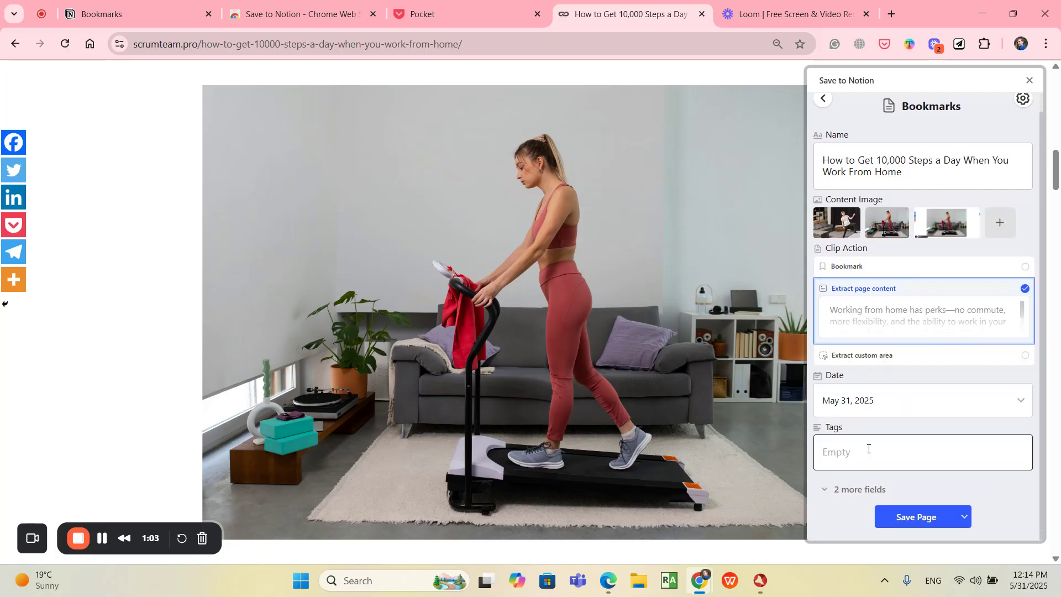
{"action": "type", "text": "pm"}
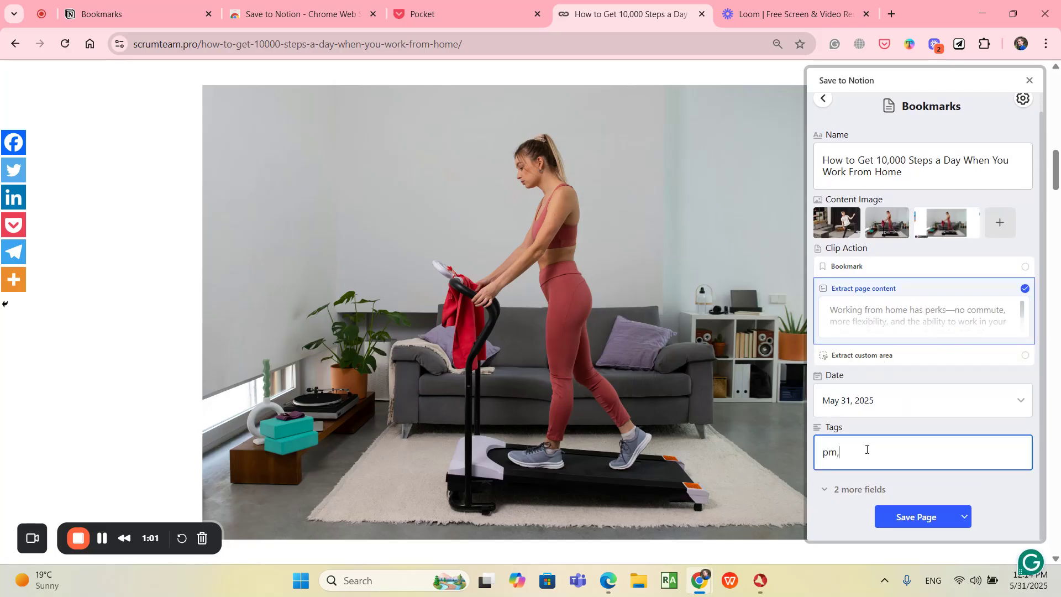
{"action": "type", "text": ", project management"}
Step: Save the page to Notion, open the saved page and scroll through its clipped content
{"action": "left_click", "coordinate": [933, 516]}
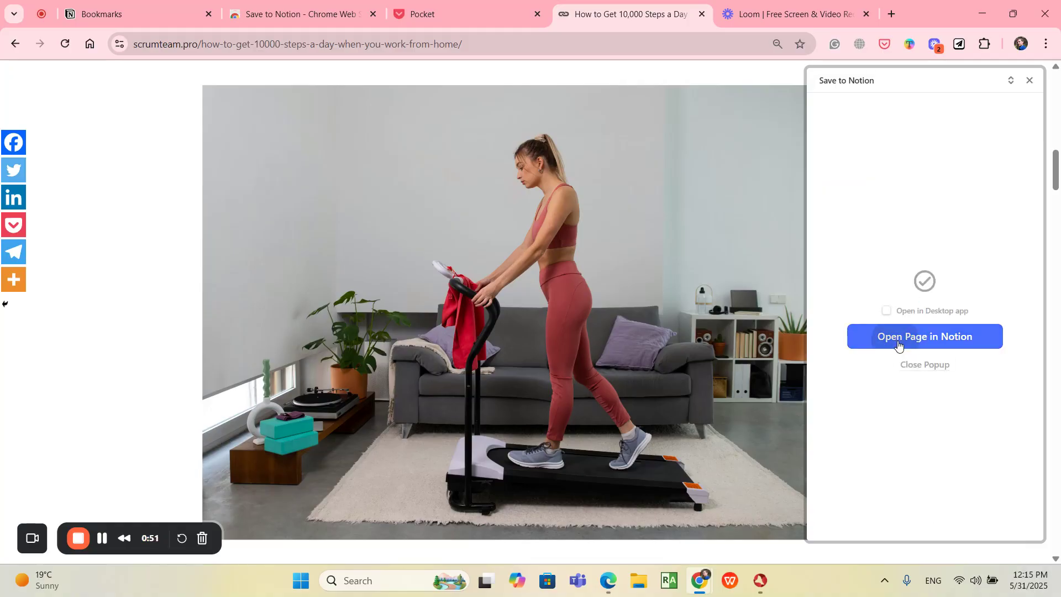
{"action": "left_click", "coordinate": [898, 342]}
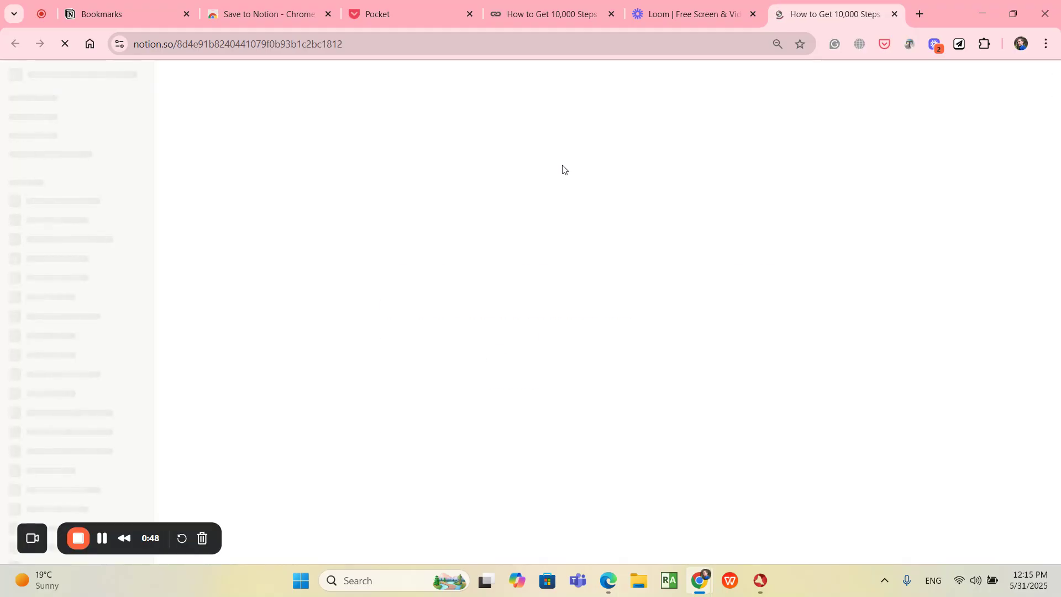
{"action": "scroll", "coordinate": [562, 171], "scroll_direction": "down", "scroll_amount": 6}
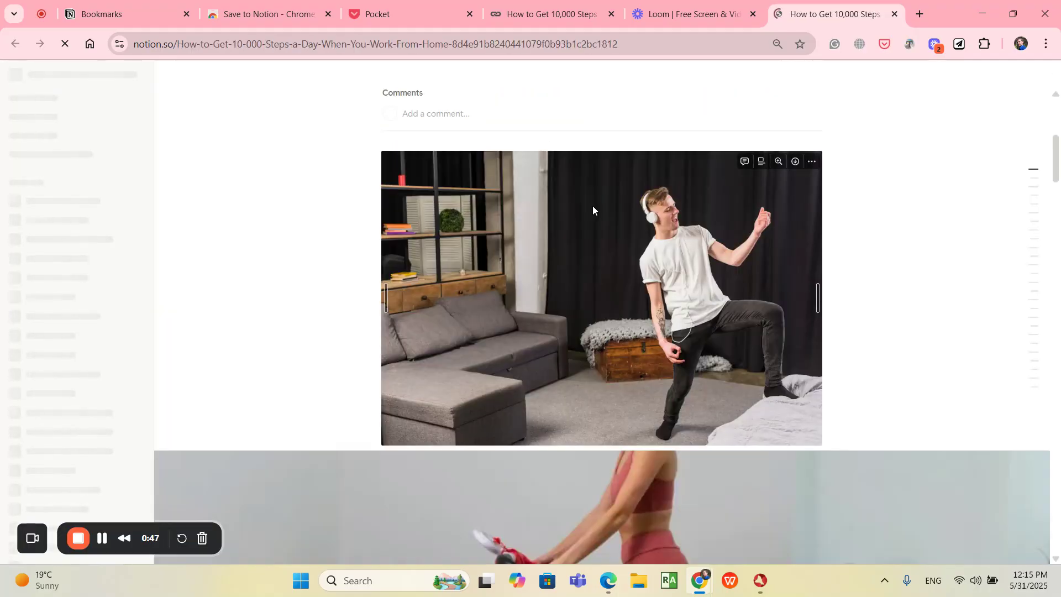
{"action": "scroll", "coordinate": [592, 210], "scroll_direction": "down", "scroll_amount": 20}
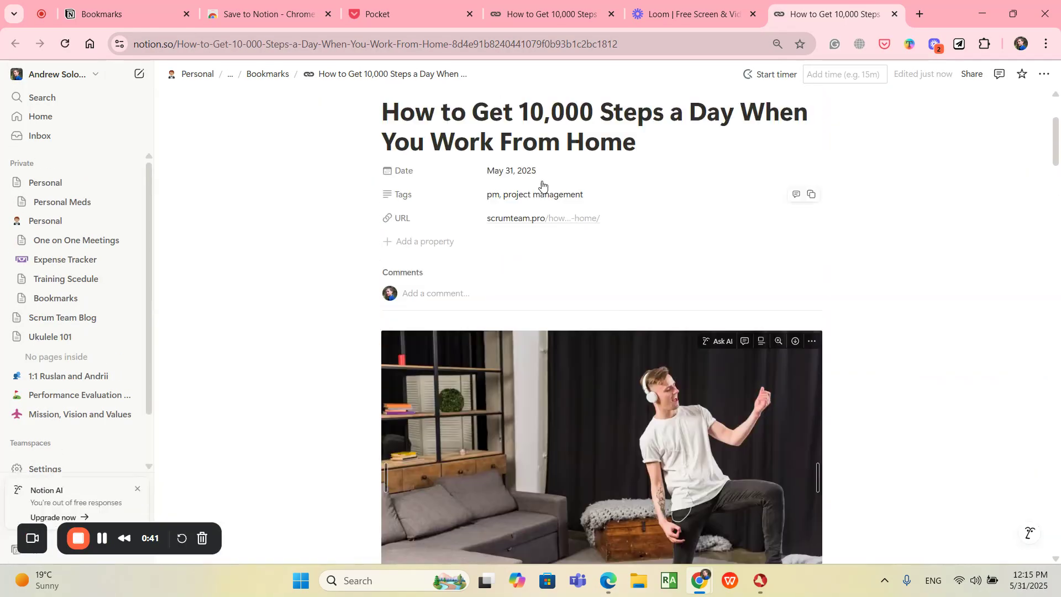
{"action": "scroll", "coordinate": [597, 317], "scroll_direction": "up", "scroll_amount": 1}
Step: Return to the Bookmarks database and switch to its Gallery view
{"action": "left_click", "coordinate": [128, 8]}
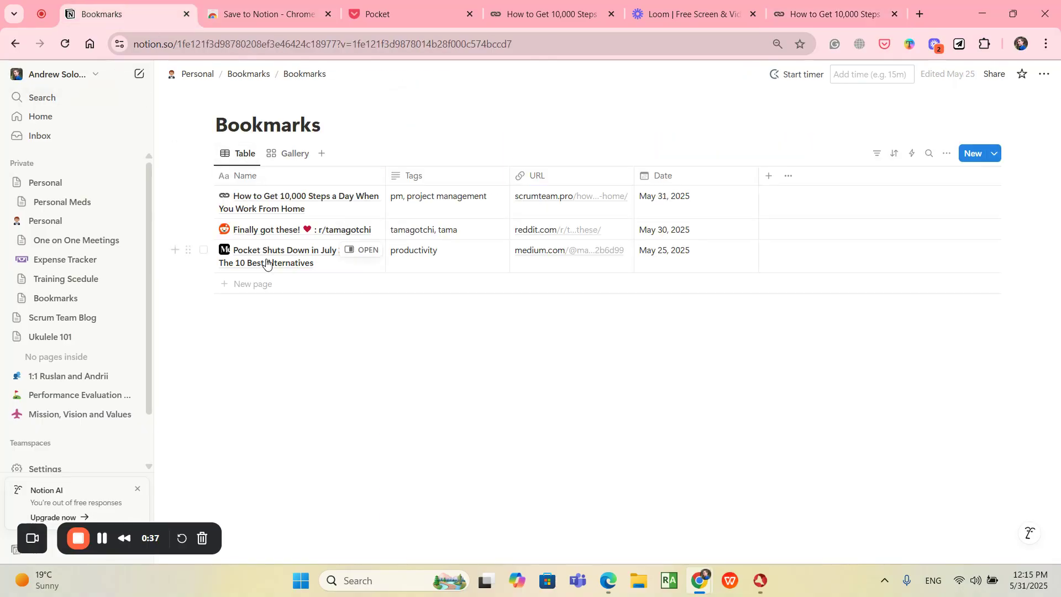
{"action": "left_click", "coordinate": [289, 159]}
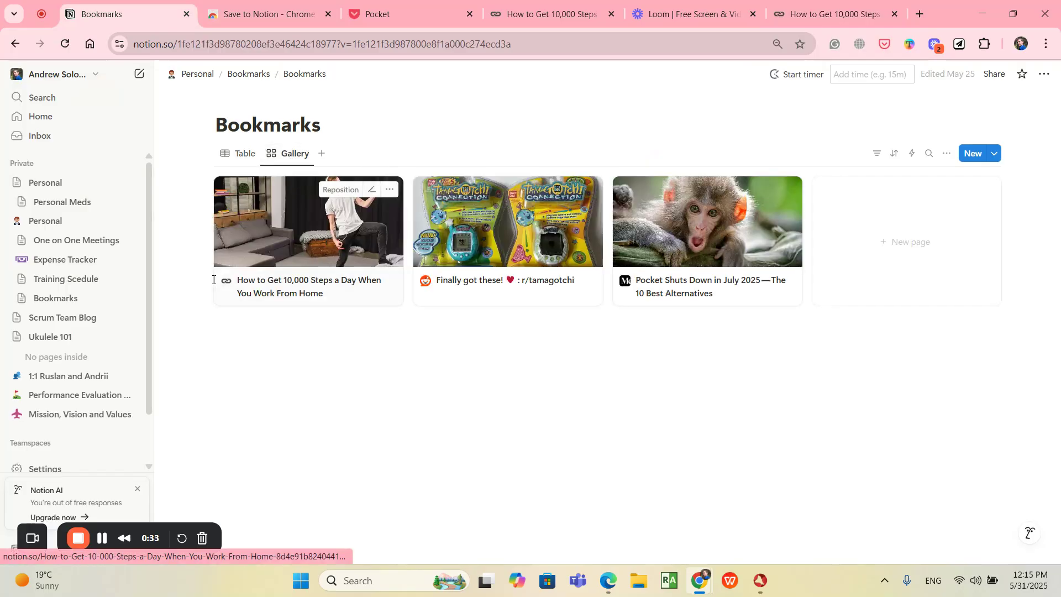